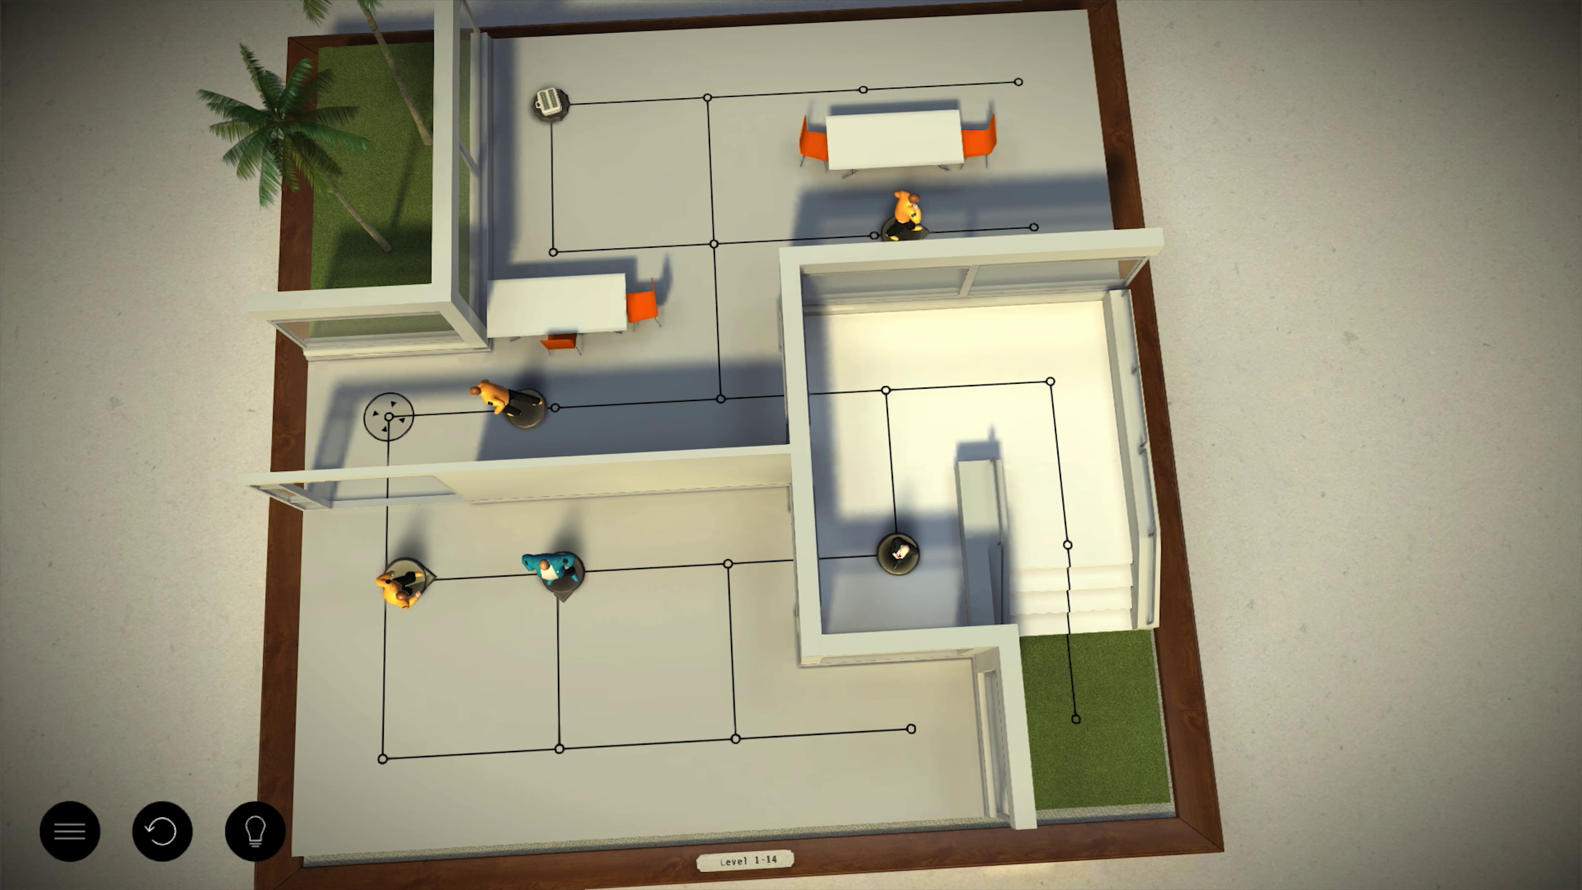
{"action": "mouse_move", "coordinate": [899, 553]}
{"action": "left_mouse_down"}
{"action": "mouse_move", "coordinate": [886, 390]}
{"action": "mouse_move", "coordinate": [1052, 380]}
{"action": "mouse_move", "coordinate": [1075, 711]}
{"action": "left_mouse_up"}
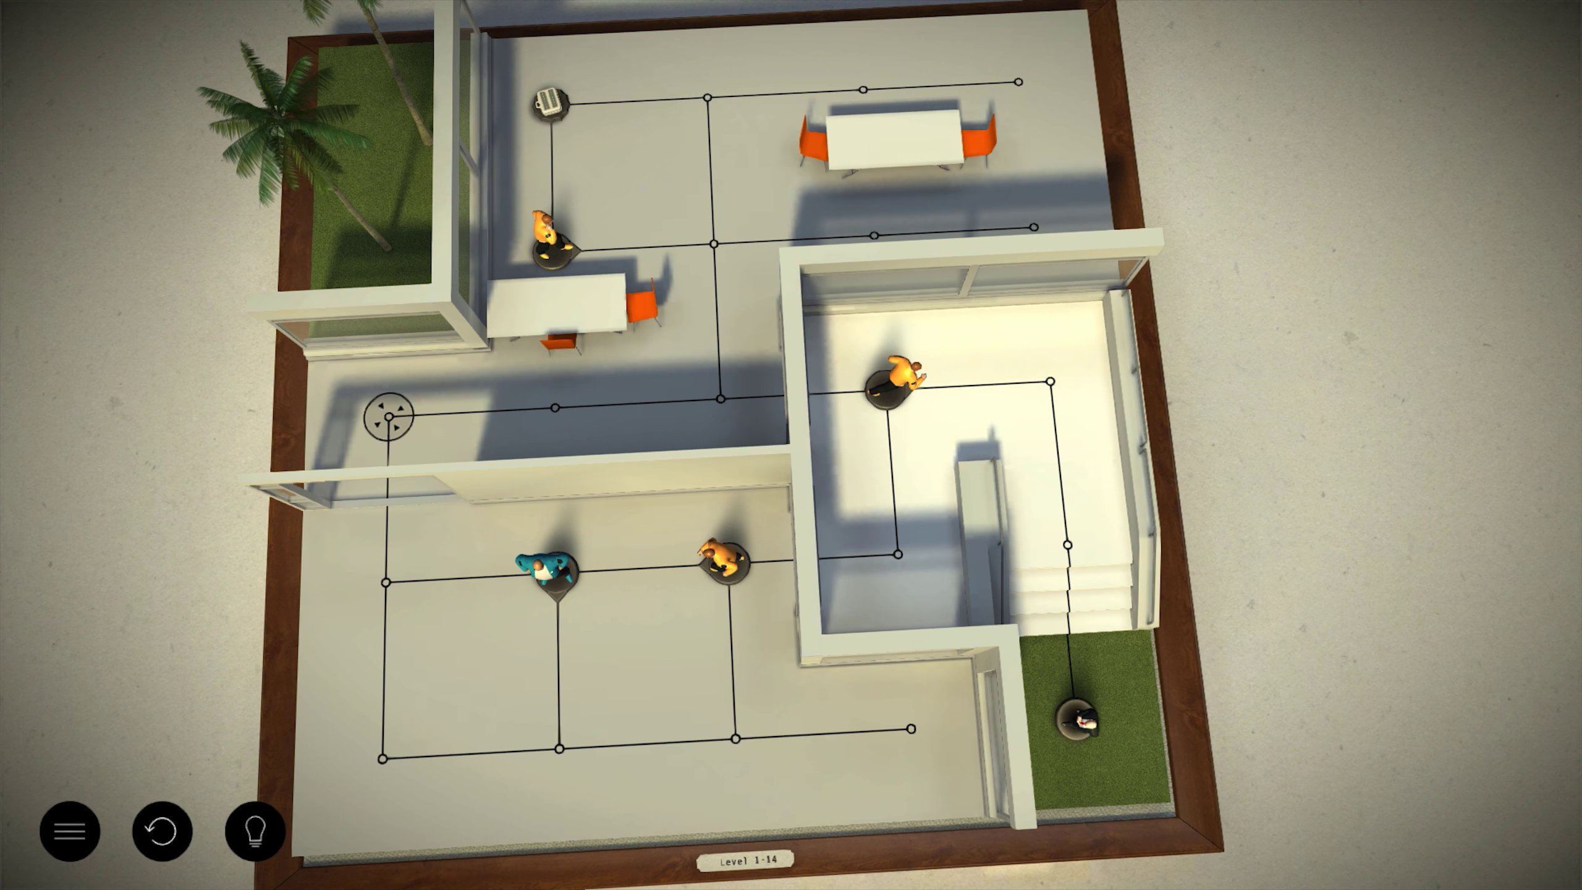
Swipe Agent 47 out of the stair room and up to the dining table corridor.
{"action": "mouse_move", "coordinate": [1073, 610]}
{"action": "left_mouse_down"}
{"action": "mouse_move", "coordinate": [1051, 381]}
{"action": "mouse_move", "coordinate": [715, 399]}
{"action": "mouse_move", "coordinate": [1052, 381]}
{"action": "mouse_move", "coordinate": [1073, 718]}
{"action": "mouse_move", "coordinate": [1051, 381]}
{"action": "mouse_move", "coordinate": [715, 398]}
{"action": "left_mouse_up"}
{"action": "mouse_move", "coordinate": [810, 393]}
{"action": "left_mouse_down"}
{"action": "mouse_move", "coordinate": [1051, 382]}
{"action": "mouse_move", "coordinate": [1073, 717]}
{"action": "mouse_move", "coordinate": [1051, 381]}
{"action": "mouse_move", "coordinate": [720, 398]}
{"action": "mouse_move", "coordinate": [707, 96]}
{"action": "mouse_move", "coordinate": [548, 99]}
{"action": "left_mouse_up"}
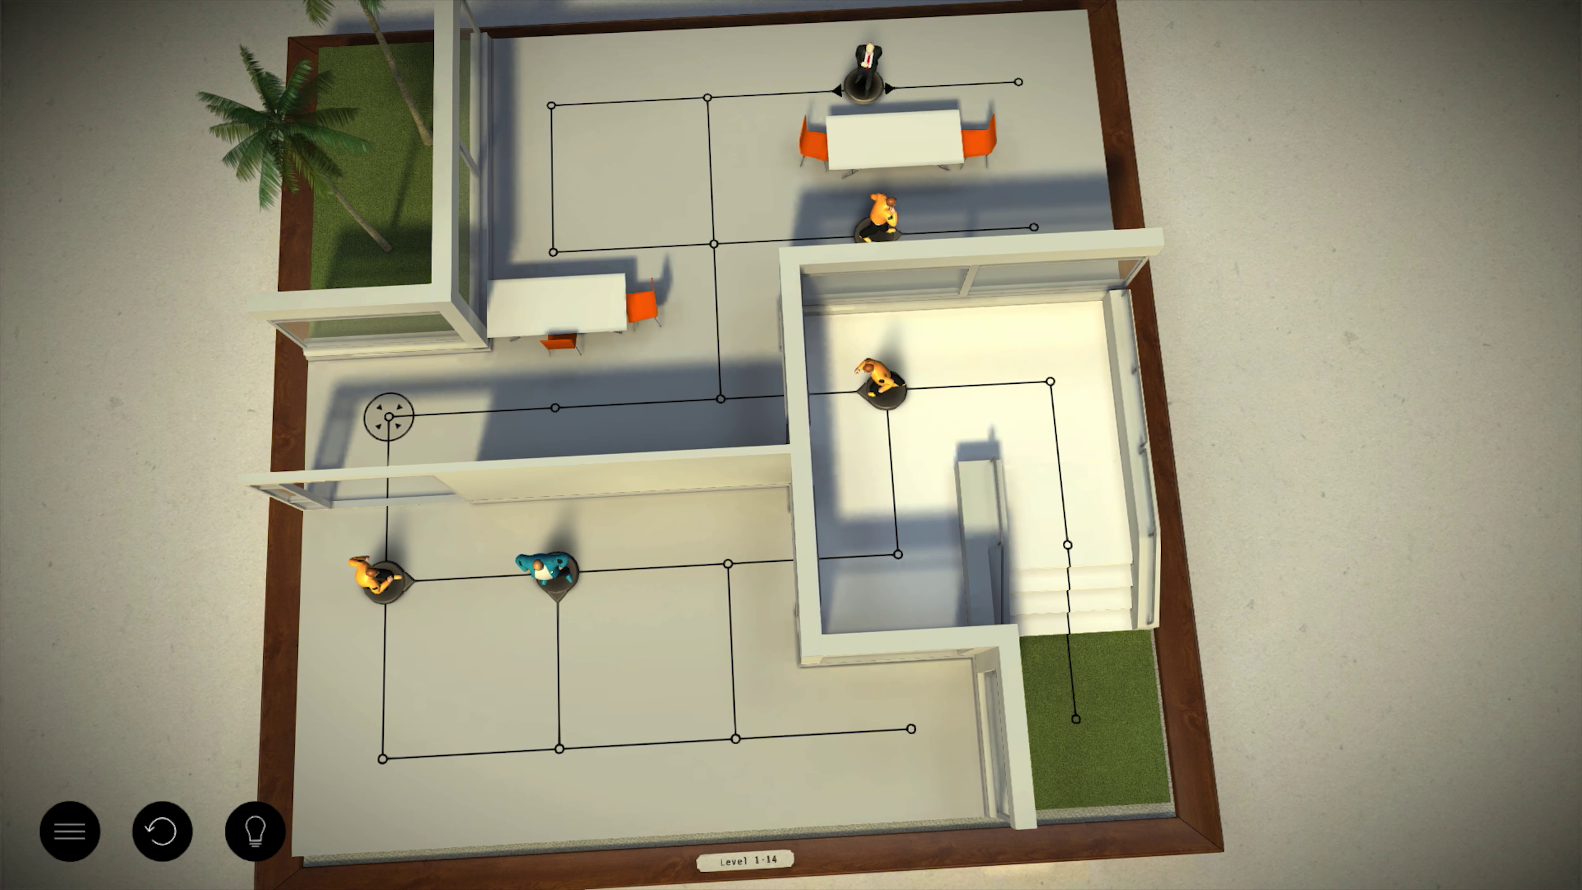
{"action": "left_click", "coordinate": [862, 89]}
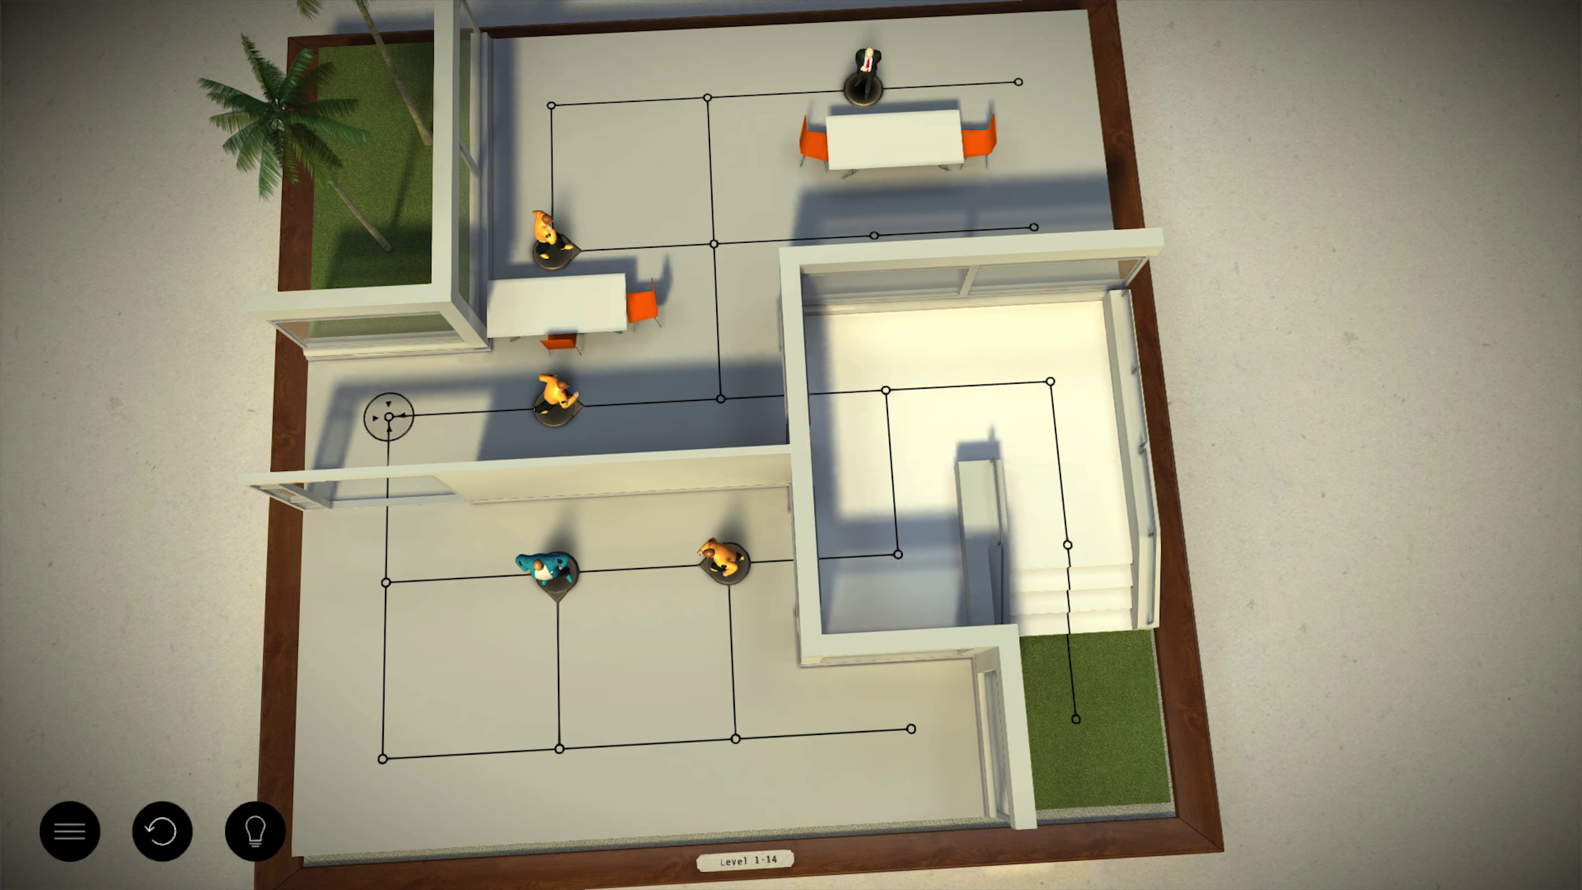
Step the agent right one node, then two nodes left toward the exit.
{"action": "key", "text": "Right"}
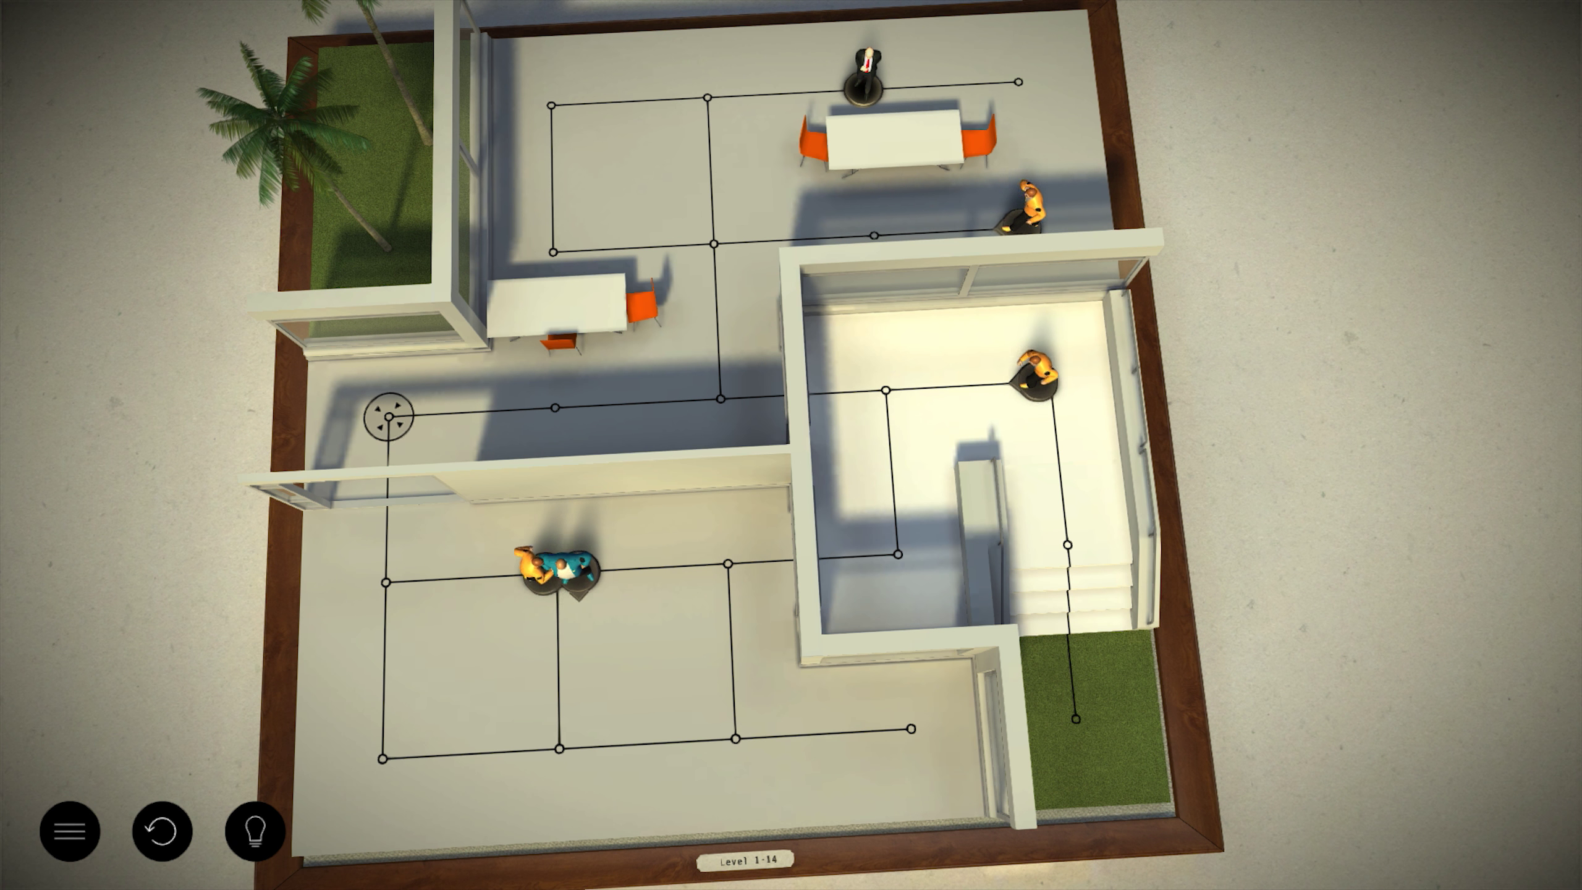
{"action": "key", "text": "Left"}
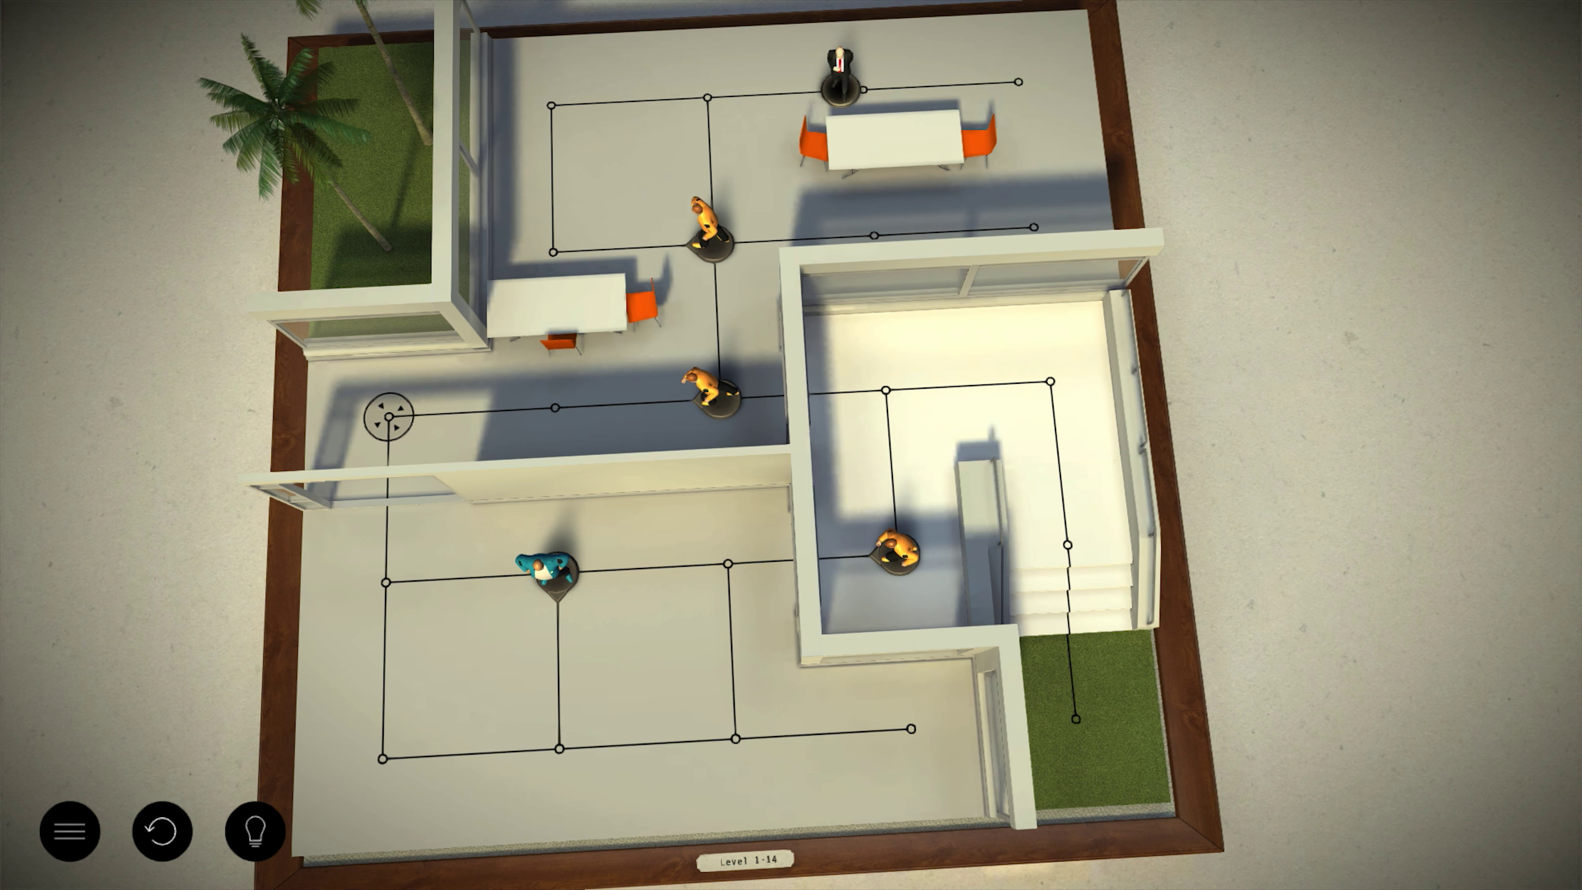
{"action": "key", "text": "Right"}
{"action": "key", "text": "Left"}
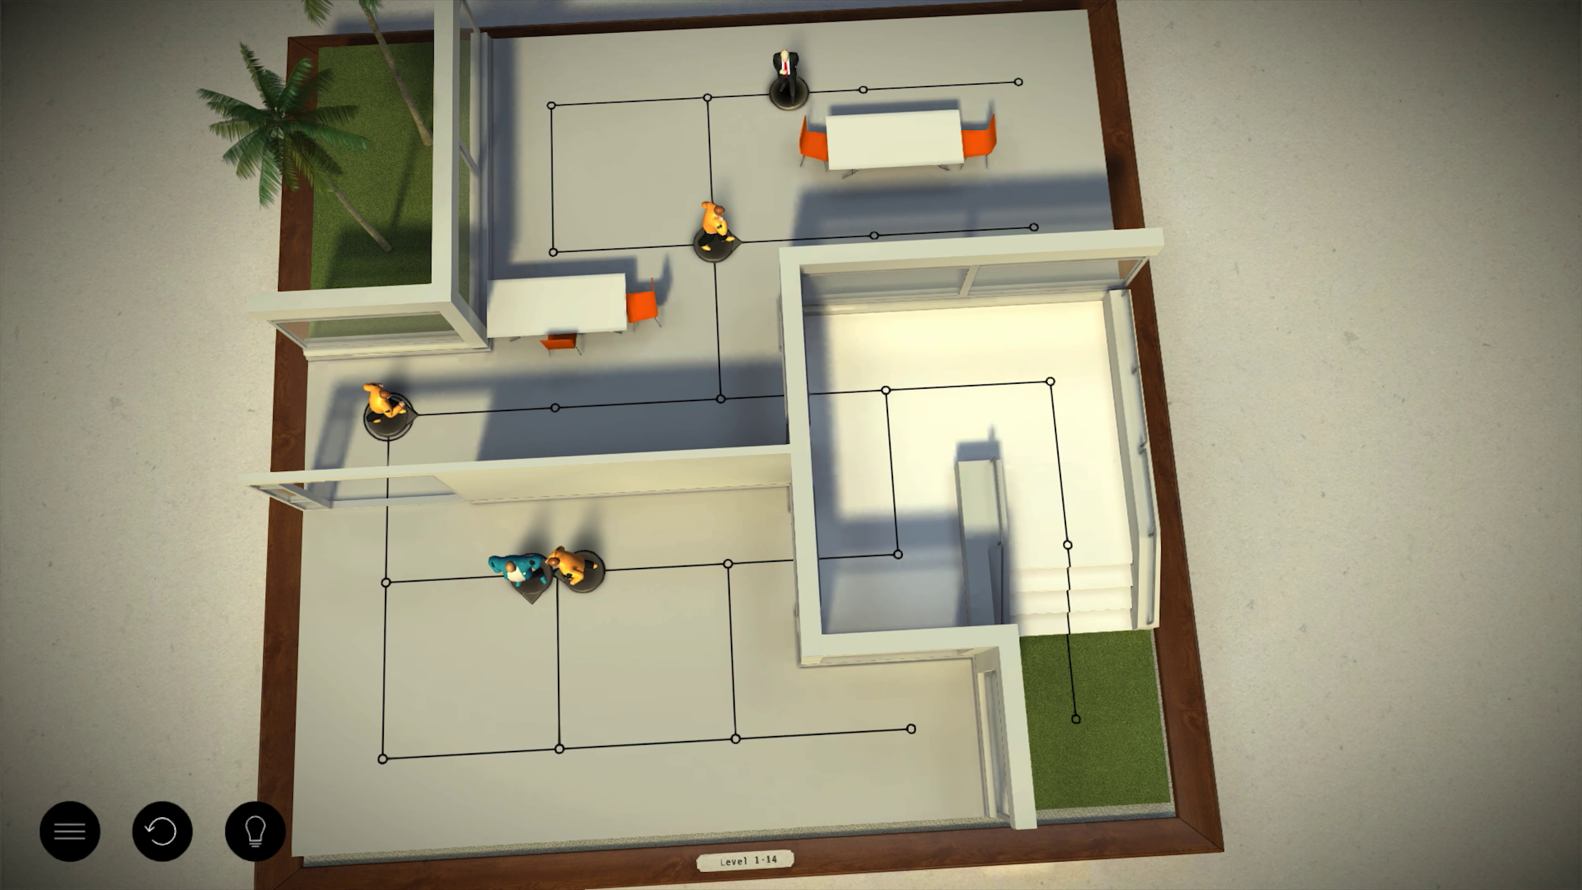
{"action": "key", "text": "Right"}
{"action": "key", "text": "Left"}
{"action": "key", "text": "Left"}
{"action": "key", "text": "Down"}
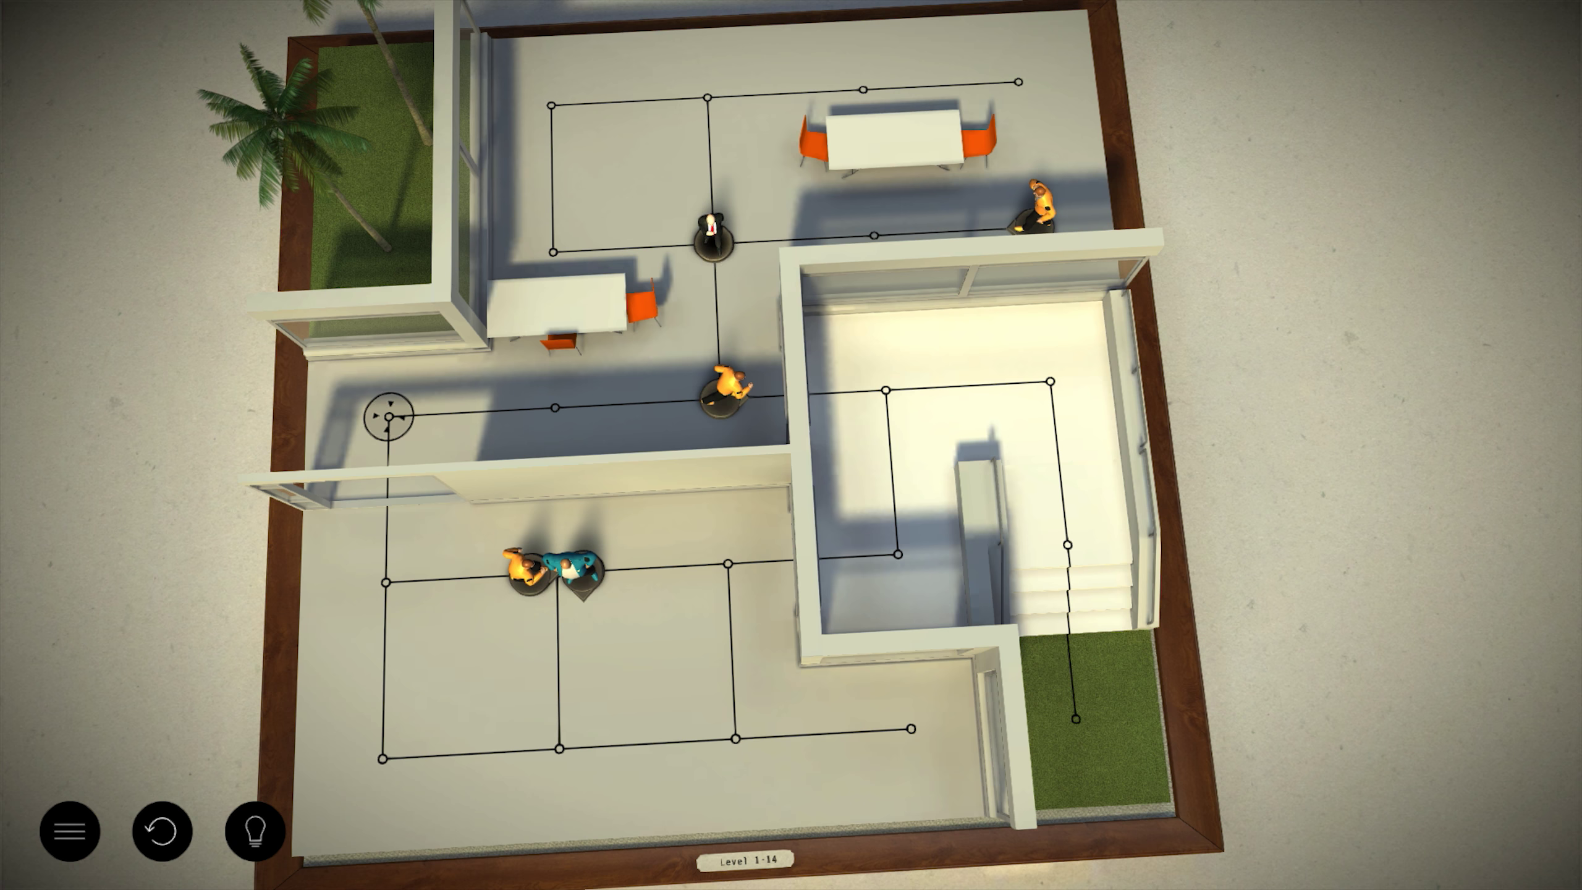
{"action": "key", "text": "Down"}
{"action": "key", "text": "Down"}
{"action": "key", "text": "Left"}
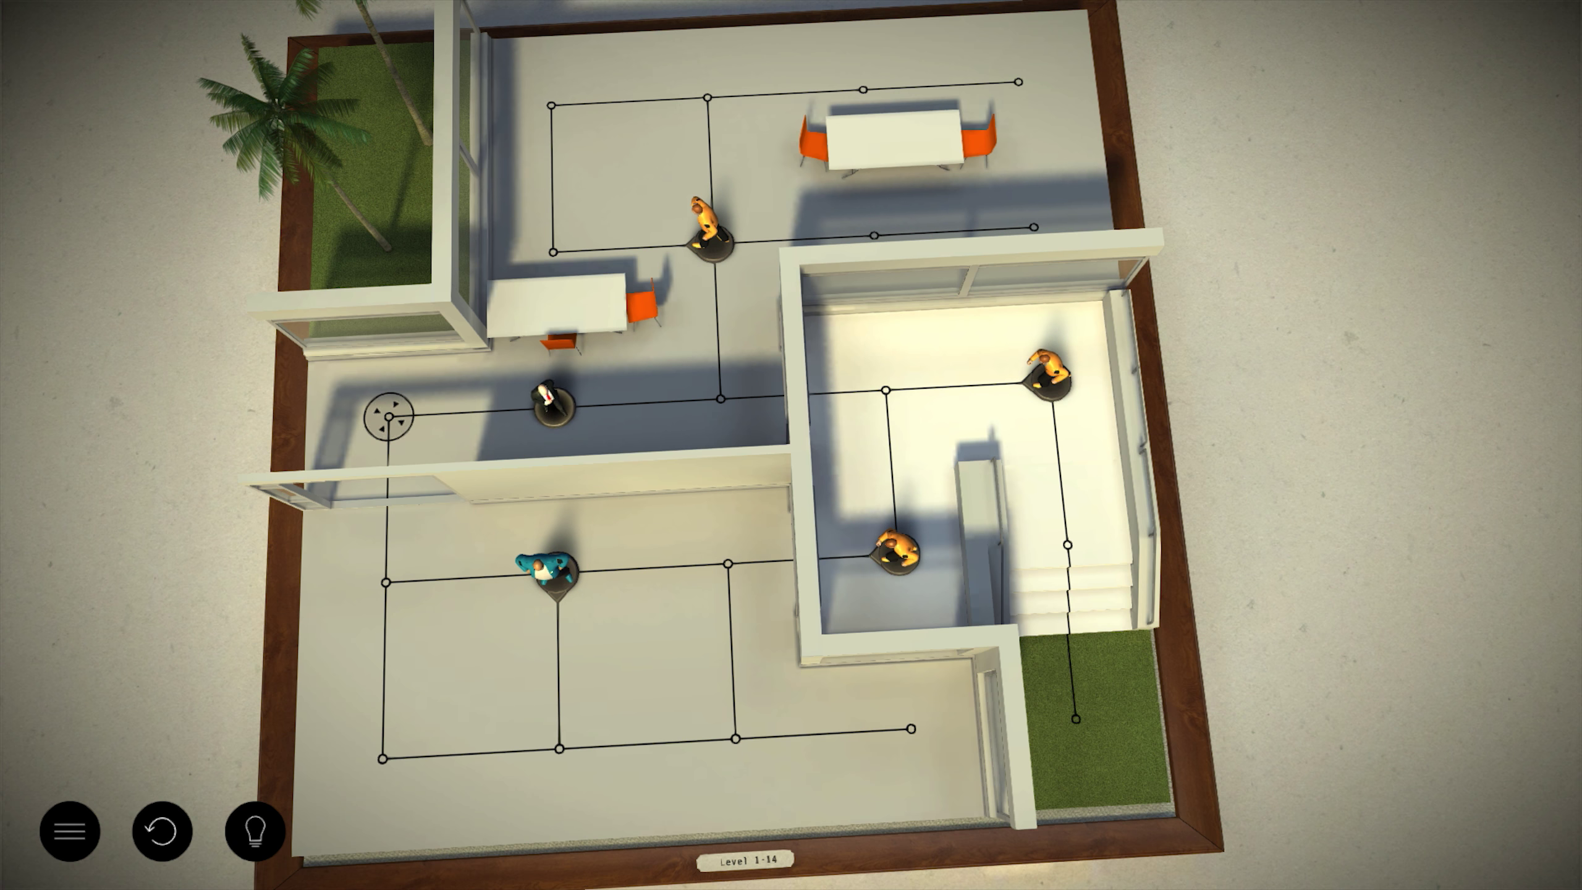